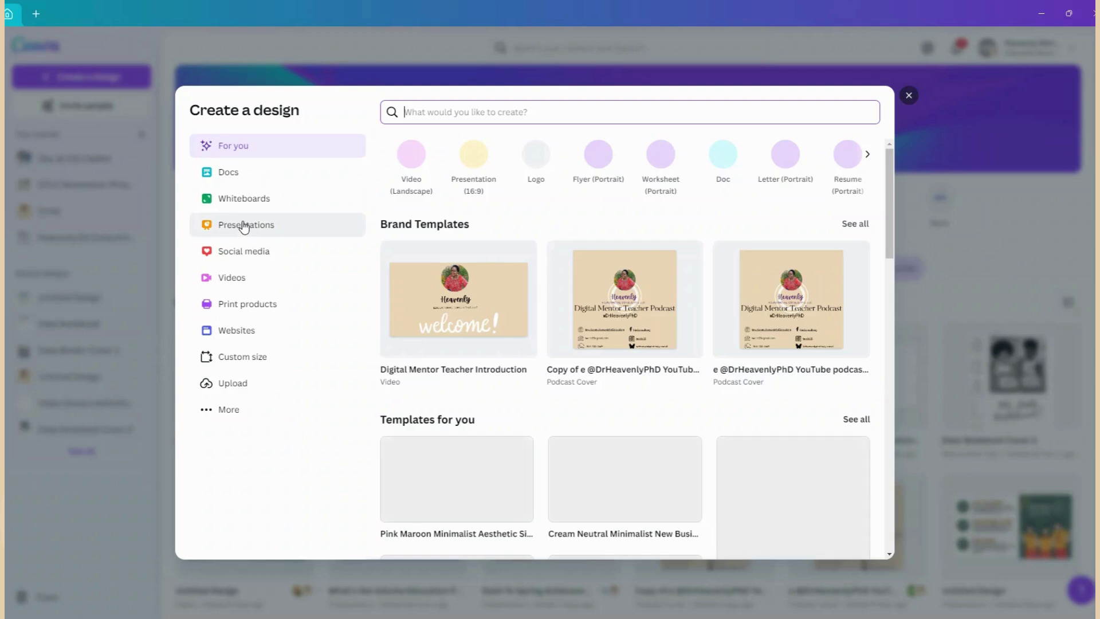
Search the presentation types for quiz and create a new Quiz Presentation (16:9) design
left_click(245, 228)
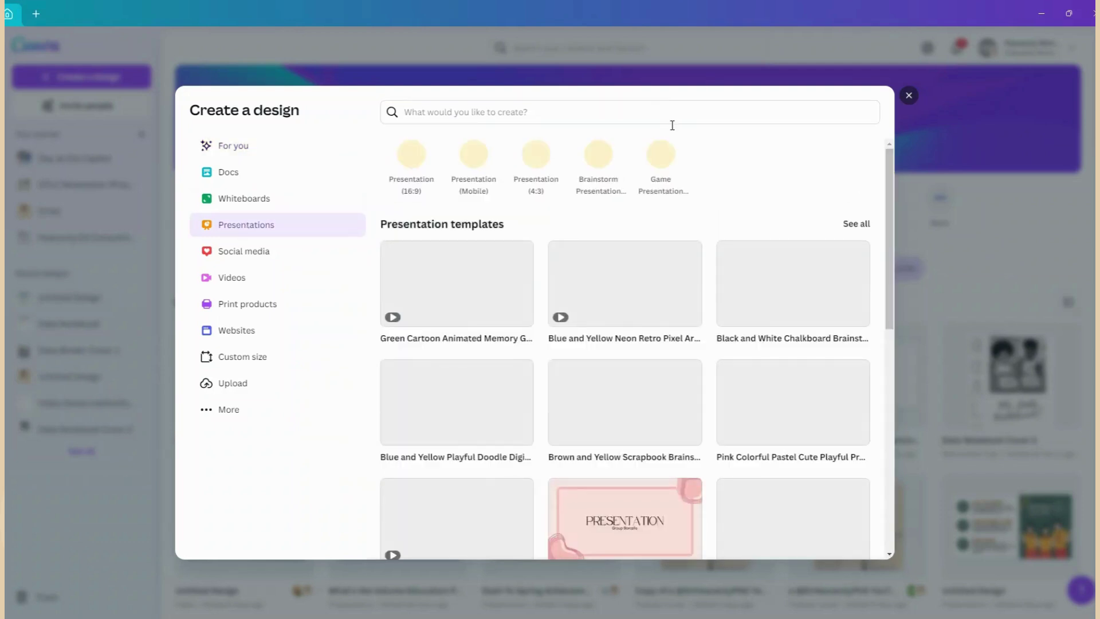
left_click(428, 110)
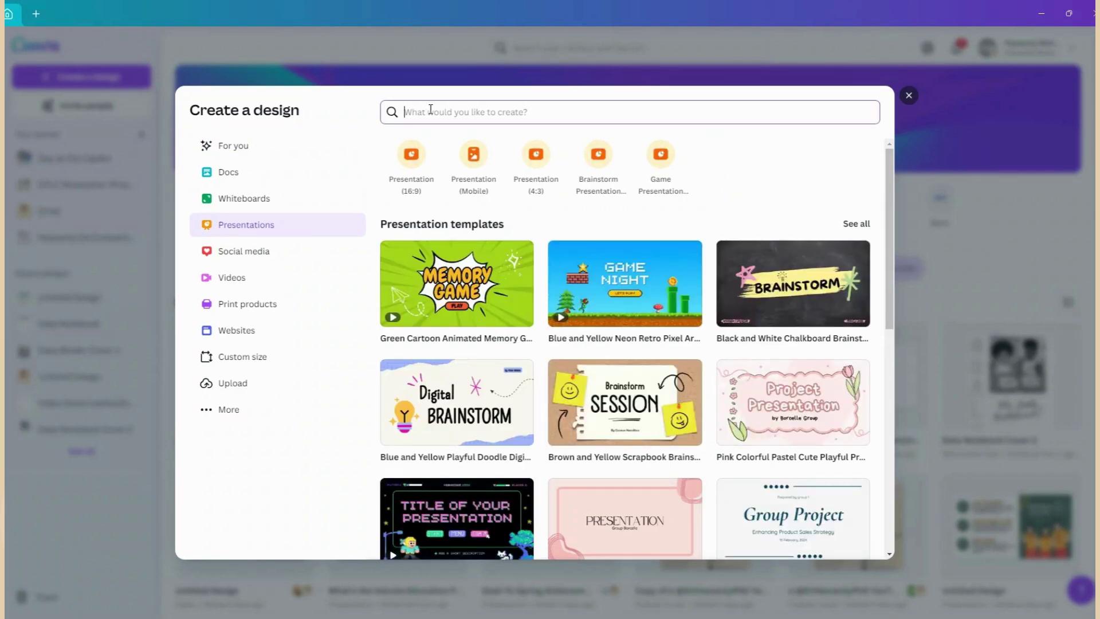
type("q")
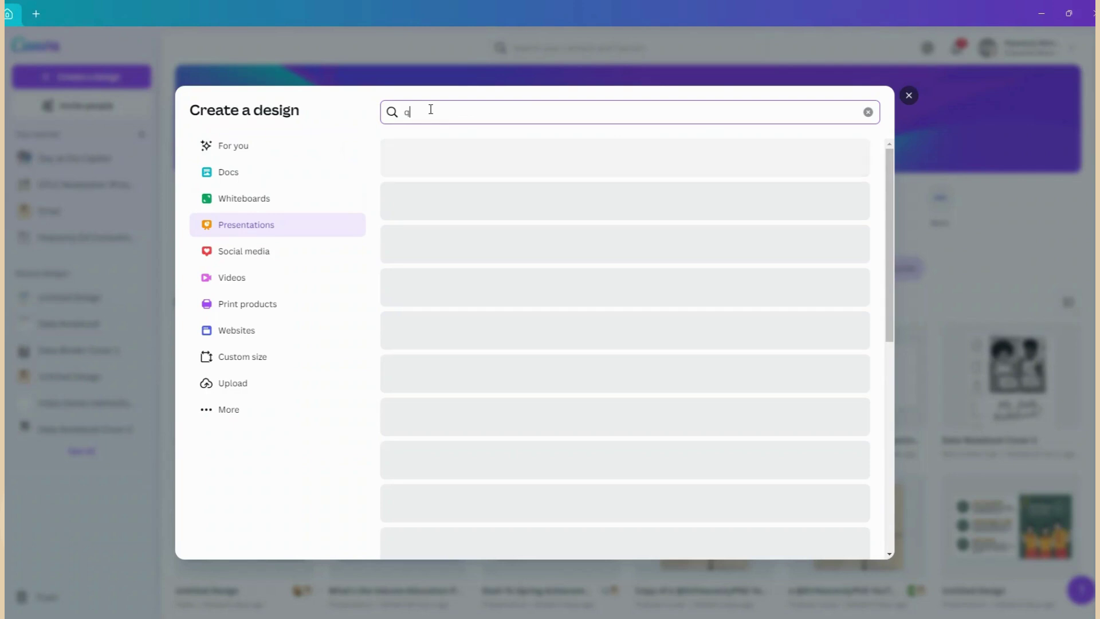
type("uiz")
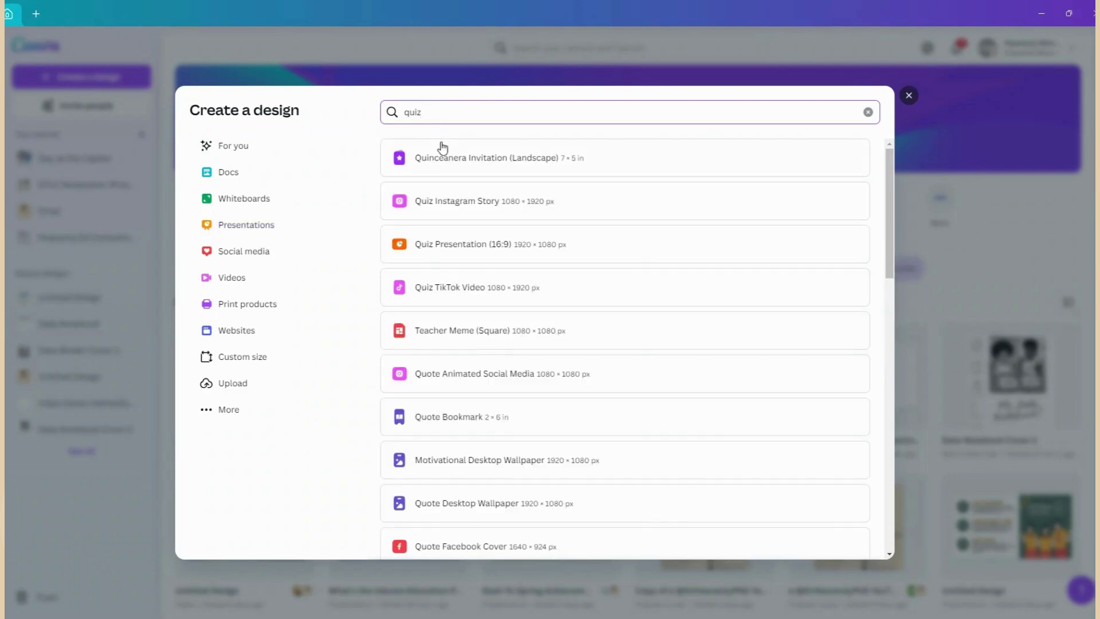
left_click(465, 238)
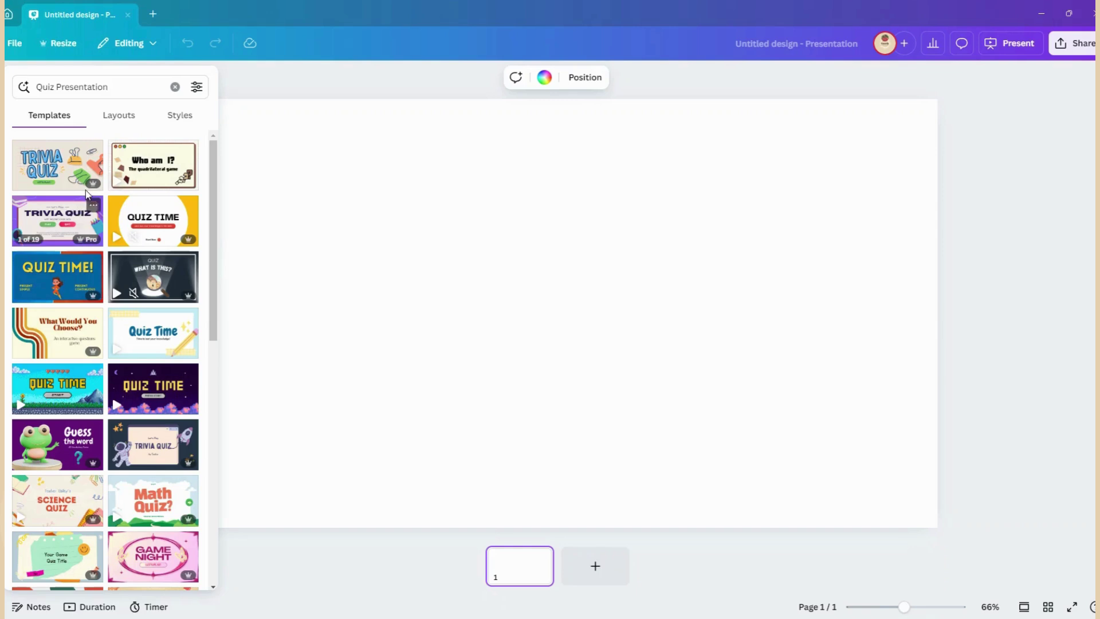
Apply all 13 pages of the Landform Quiz Presentation template in Blue Orange Yellow Pastel Illustrative Style
mouse_move(95, 187)
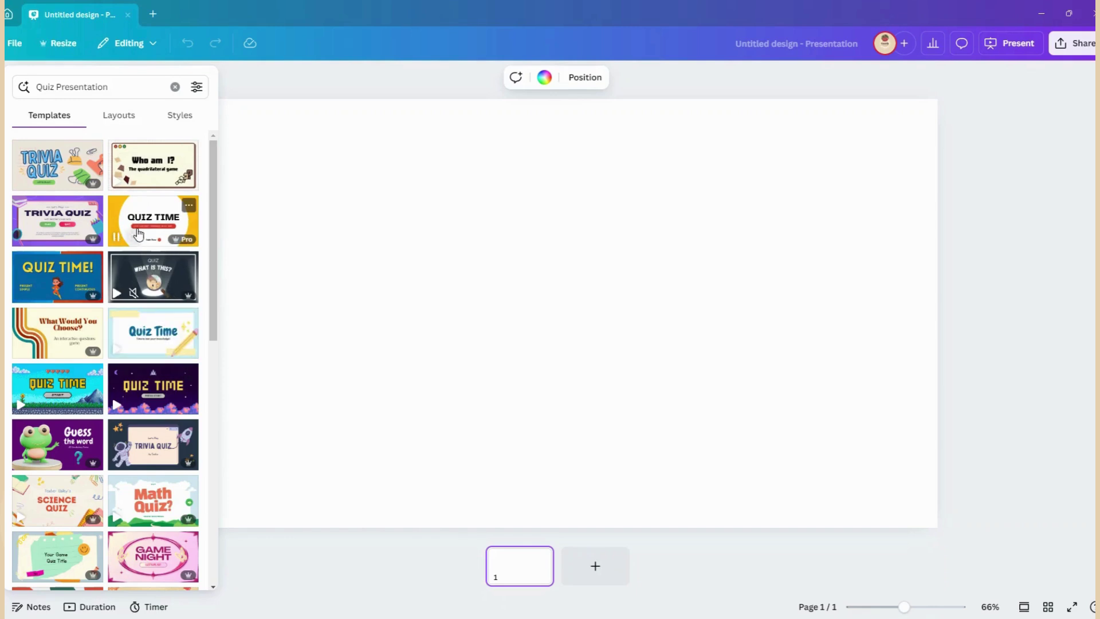
mouse_move(176, 240)
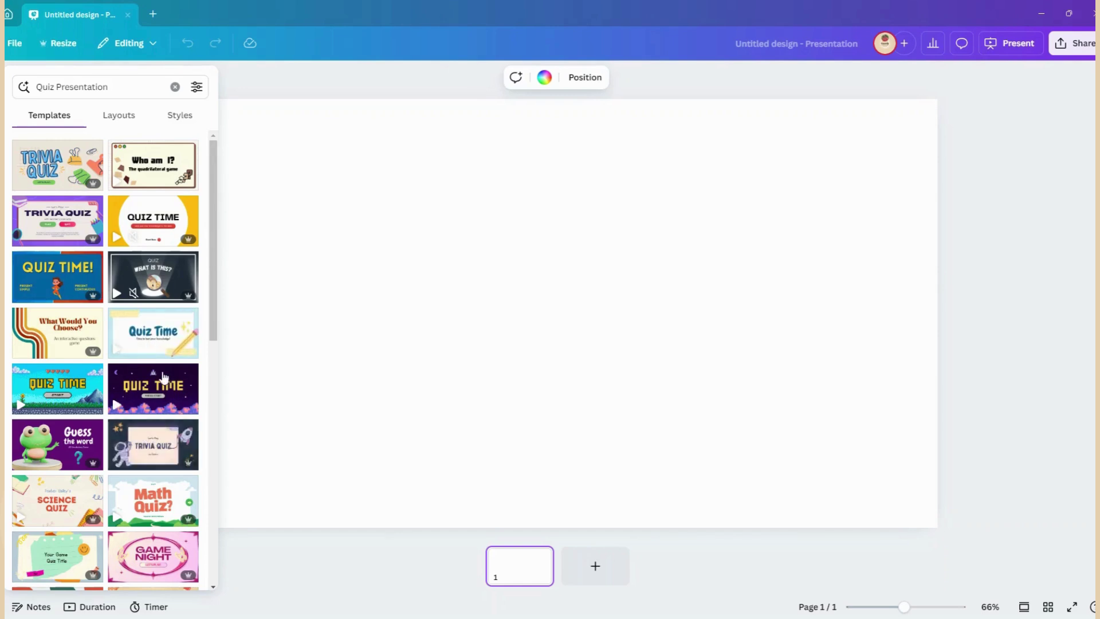
left_click(155, 337)
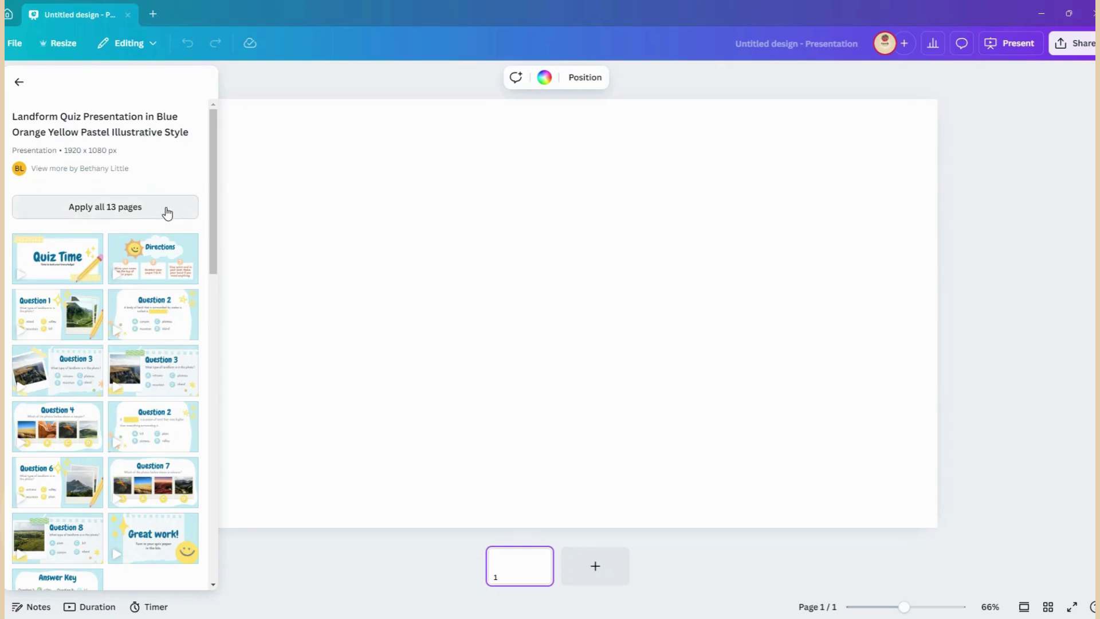
left_click(167, 213)
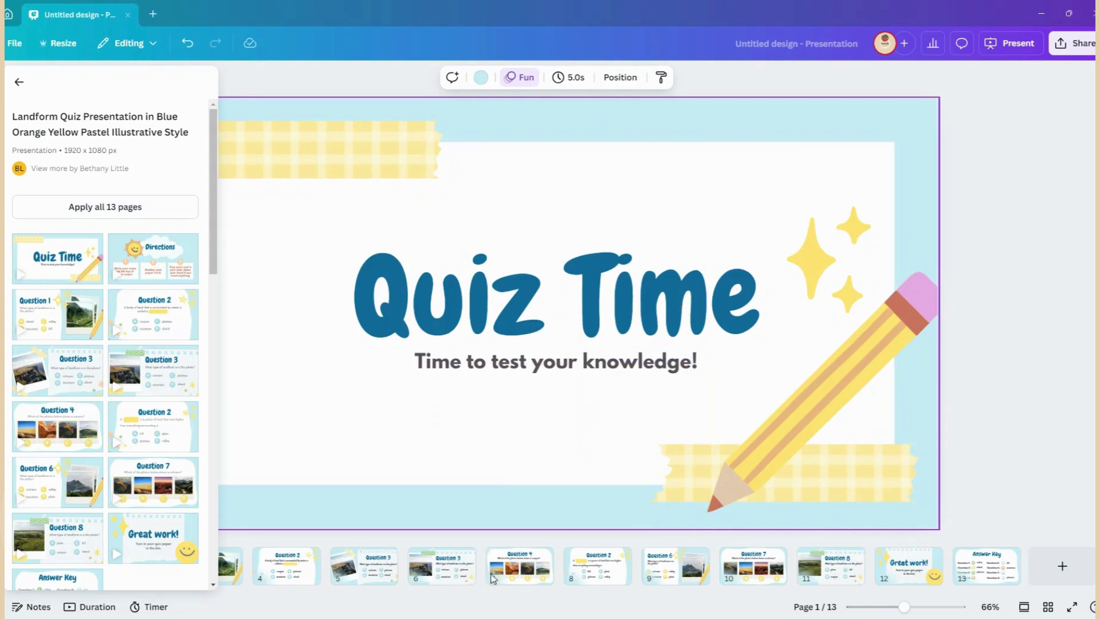
Review the template's question pages 7 and 8 and undo applying the template
left_click(525, 569)
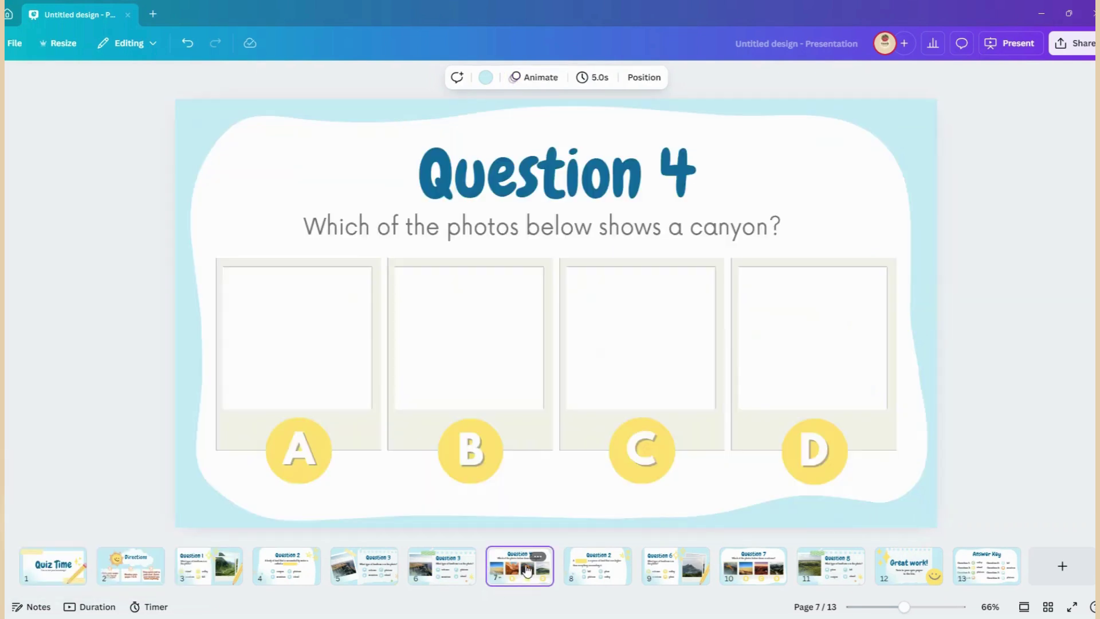
left_click(601, 570)
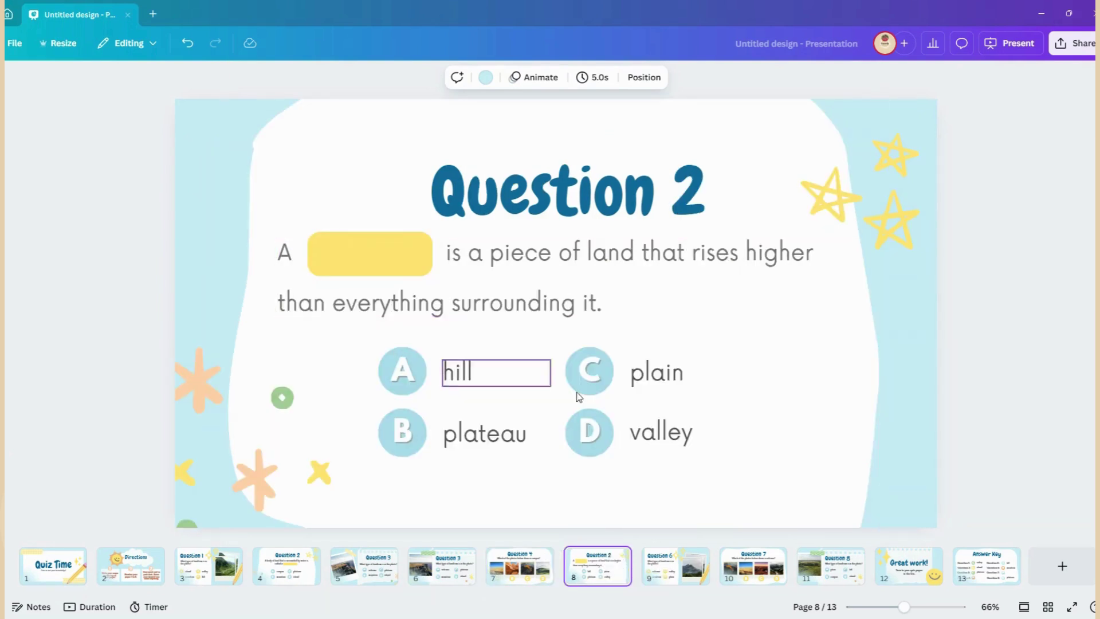
left_click(621, 379)
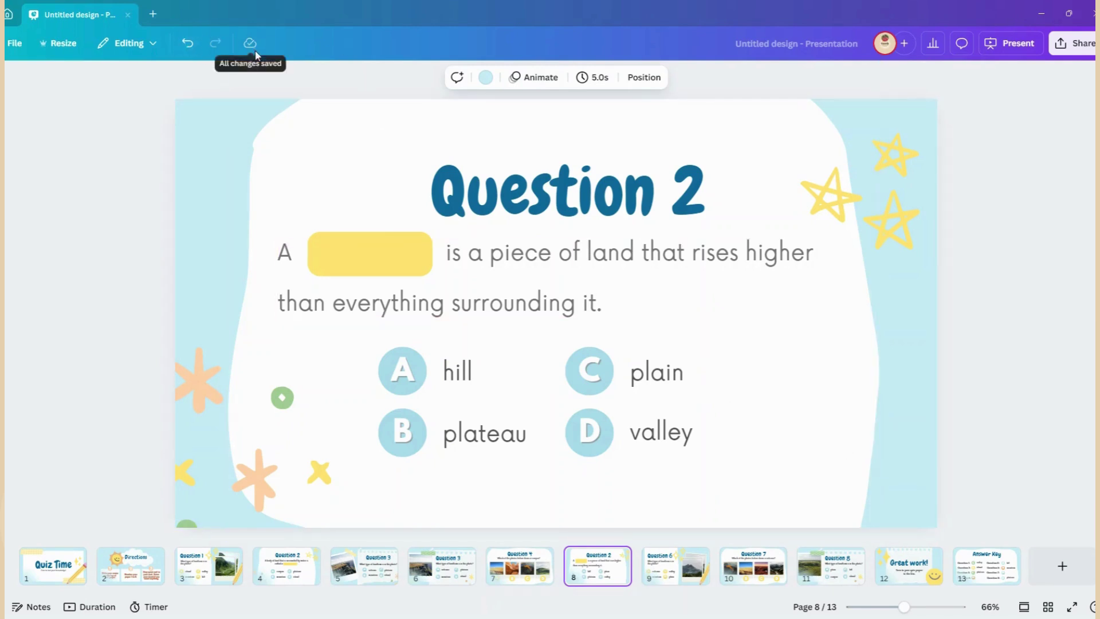
mouse_move(19, 112)
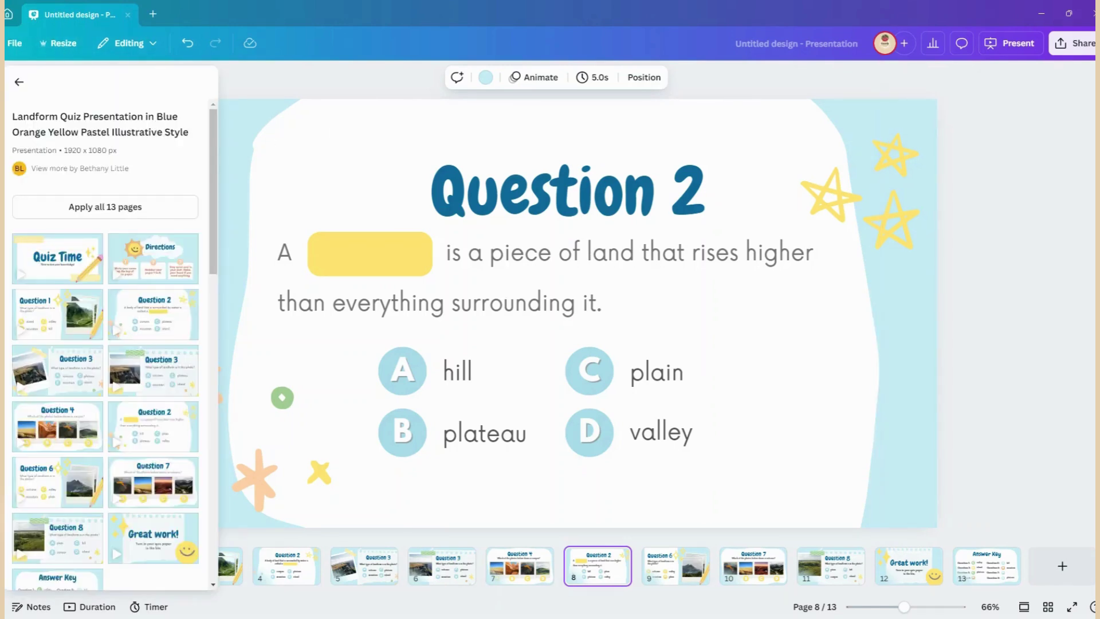
mouse_move(2, 129)
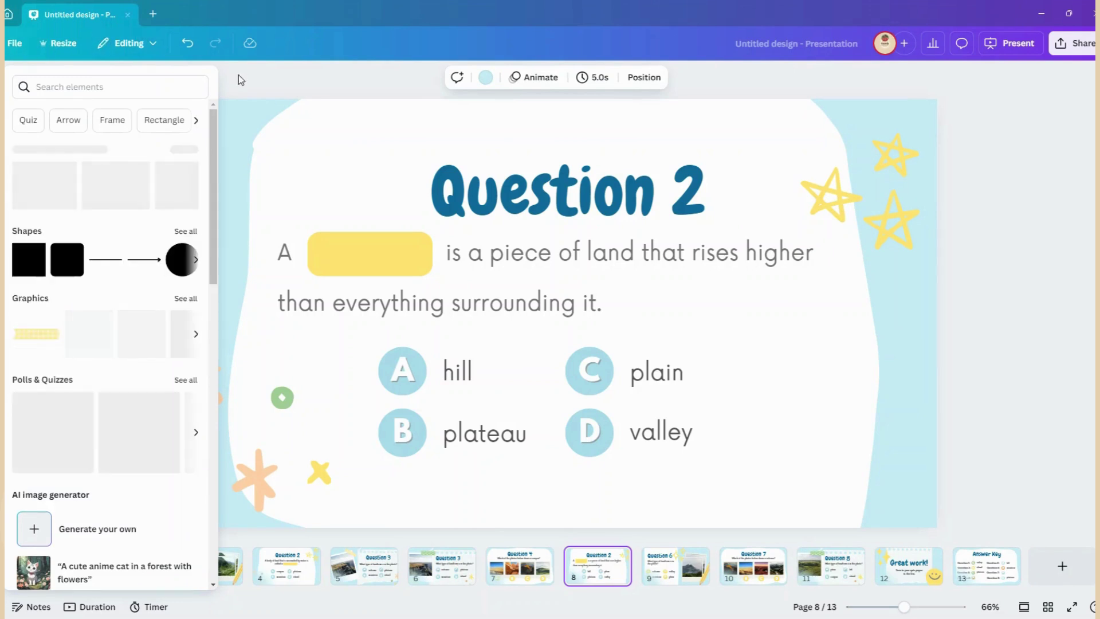
left_click(188, 46)
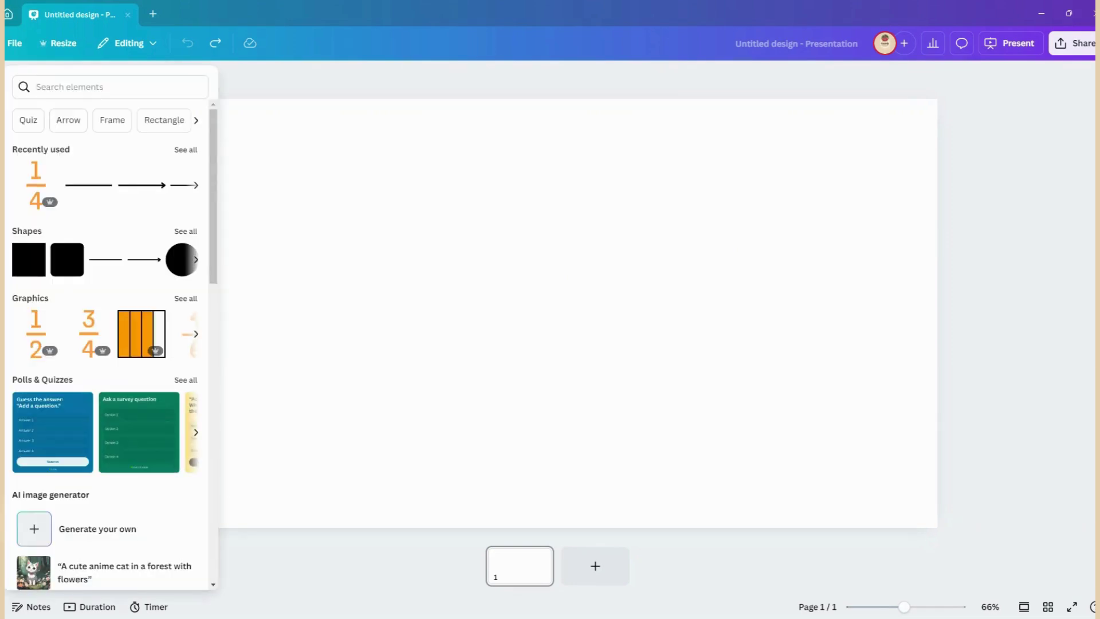
Add the blue "Guess the answer" quiz with four answers to the page and show all available quiz designs
left_click(66, 431)
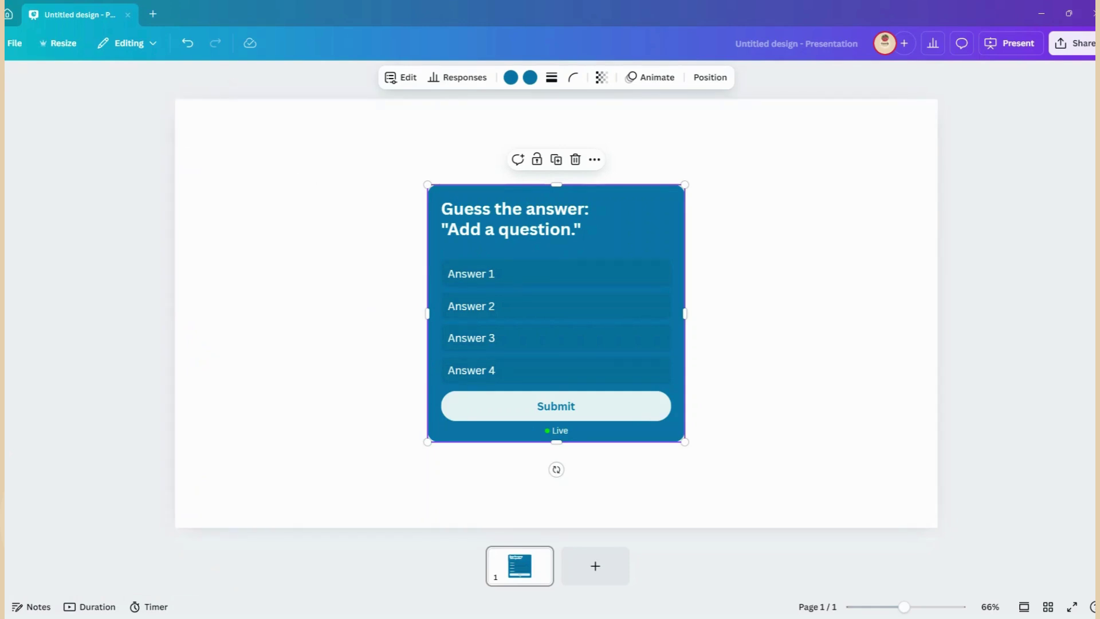
left_click(6, 135)
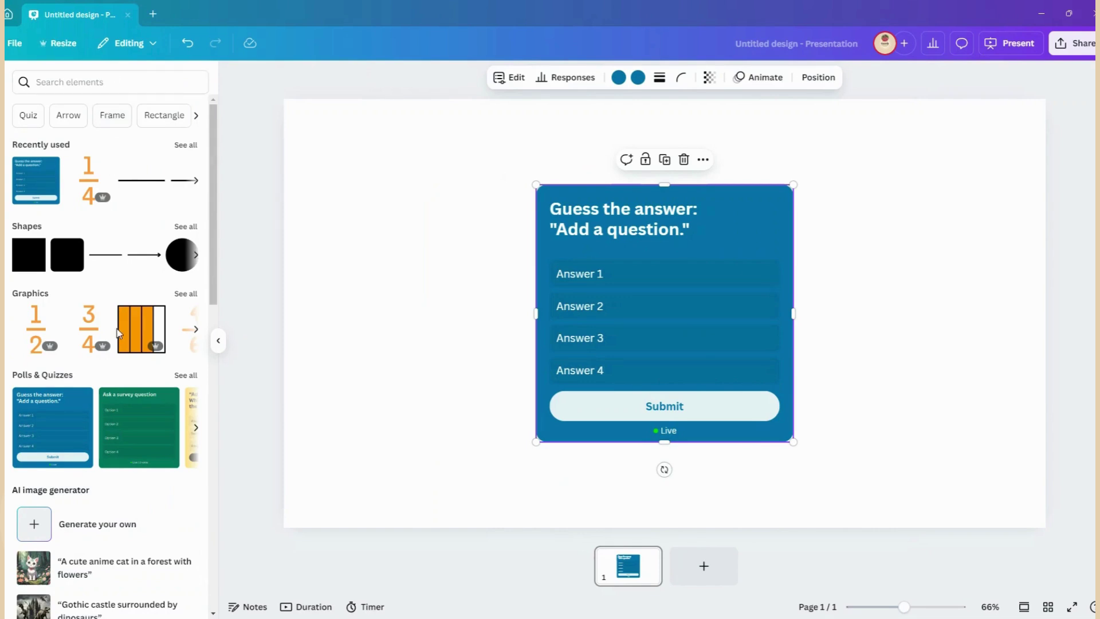
left_click(185, 376)
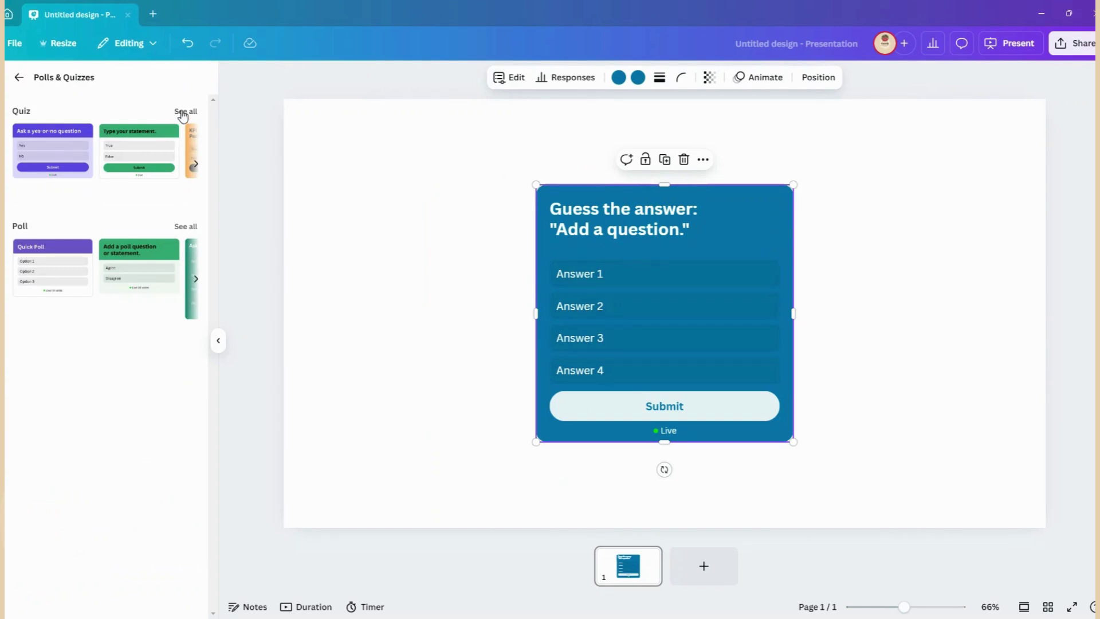
left_click(183, 114)
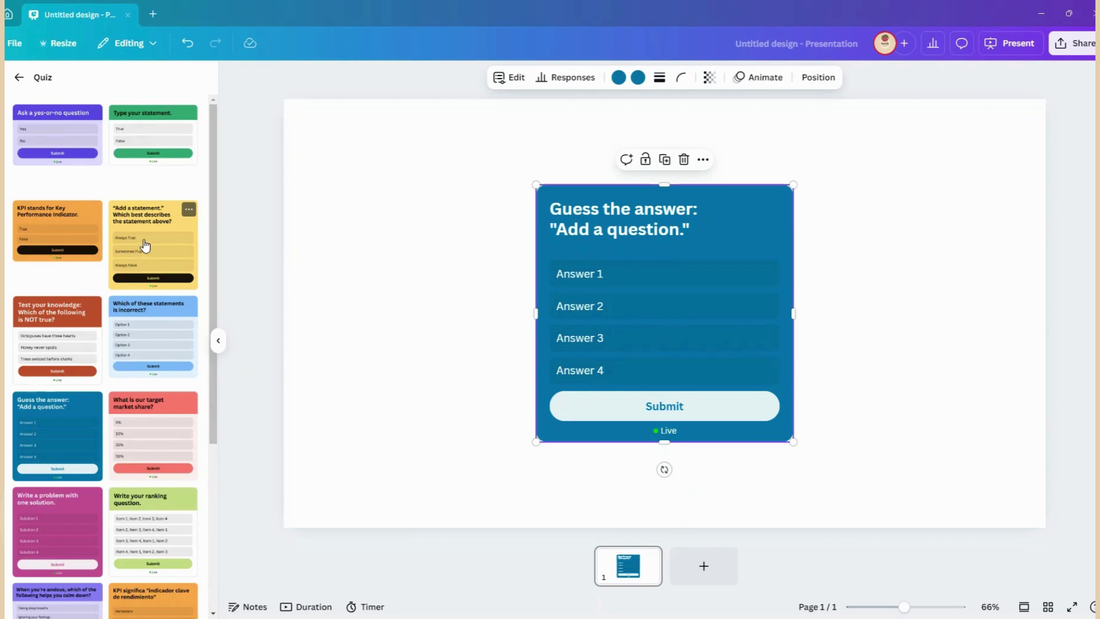
Set the page background to the light cream colour from the brand kit
left_click(430, 166)
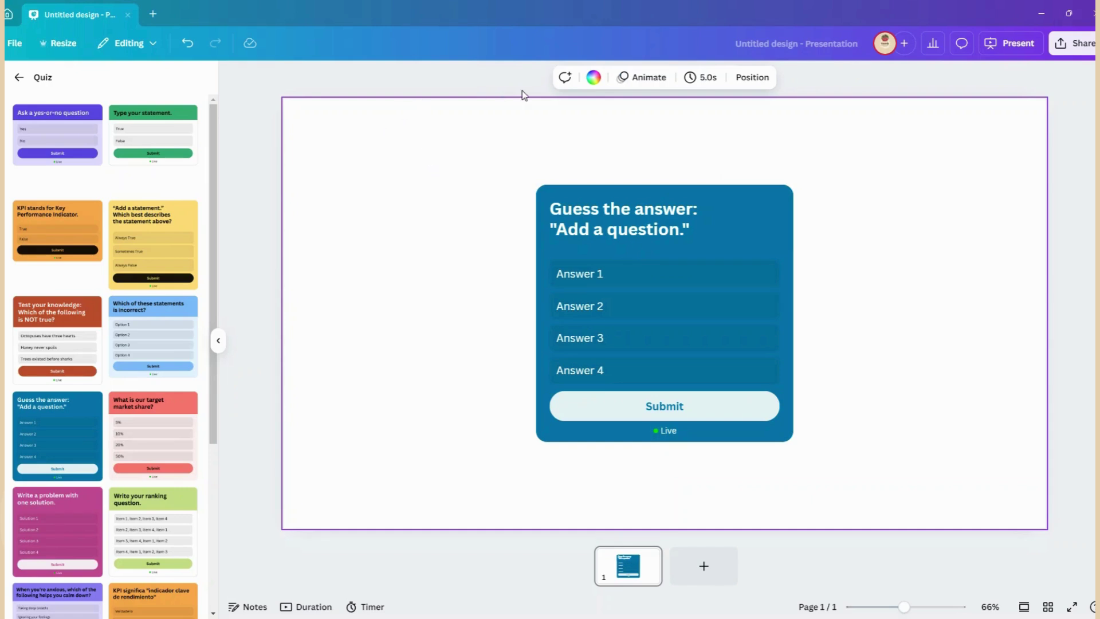
left_click(593, 78)
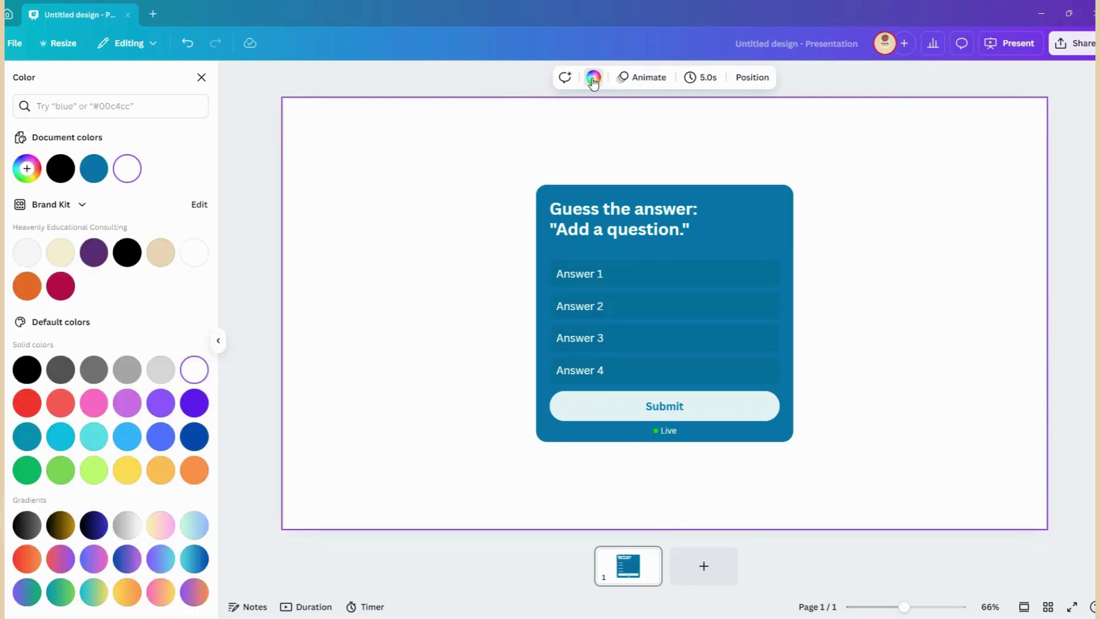
left_click(62, 251)
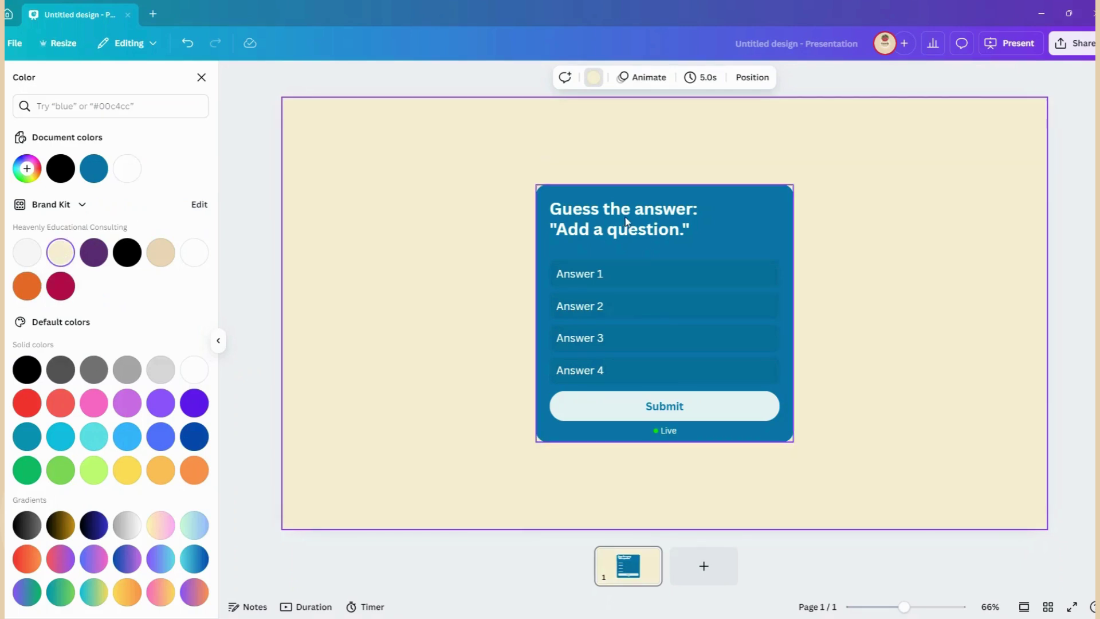
Fill the quiz header and submit button with the 90° linear gradient #5de0e6 to #004aad
left_click(662, 230)
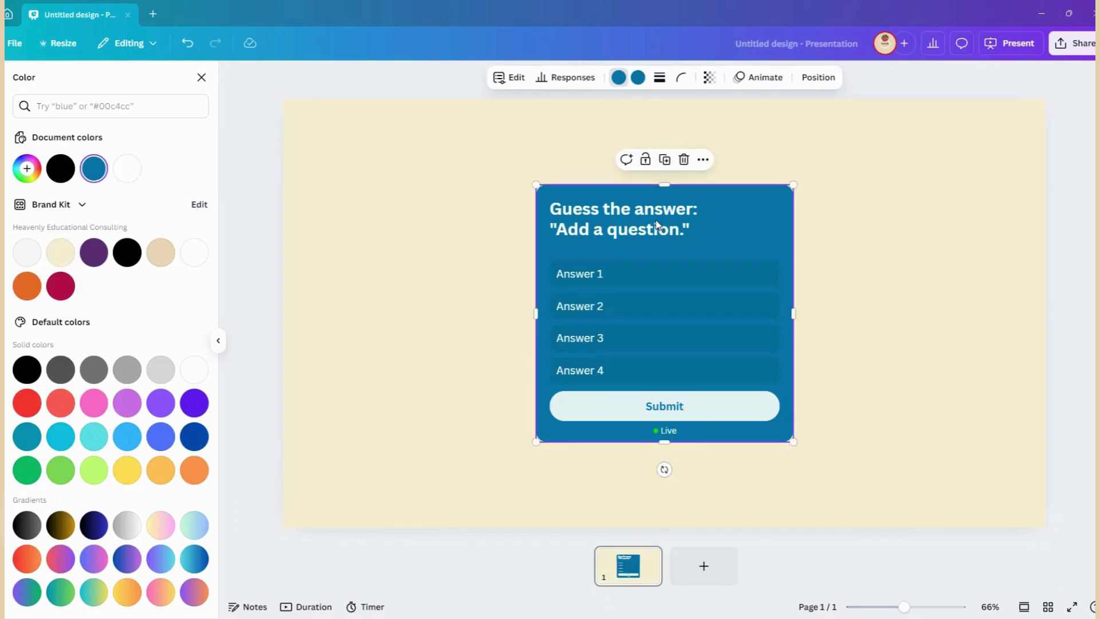
left_click(619, 80)
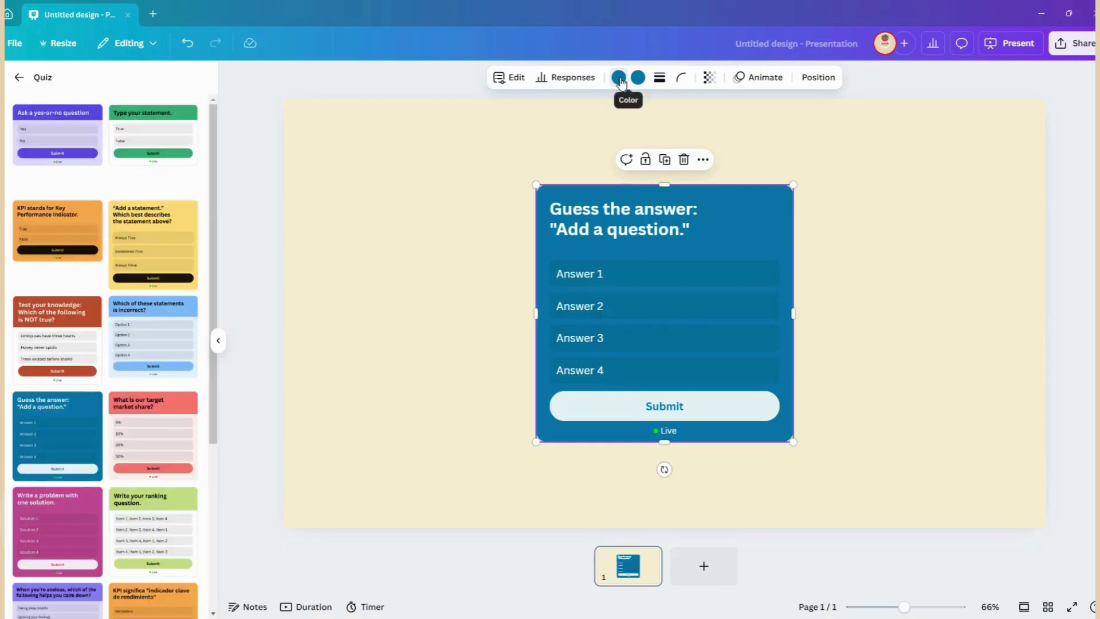
left_click(618, 81)
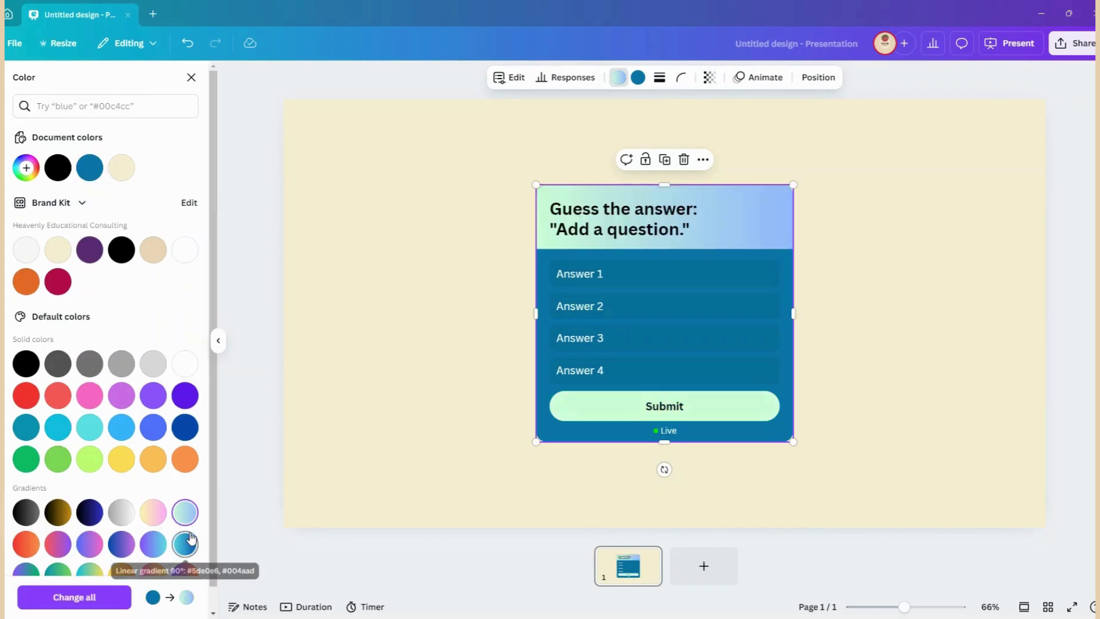
left_click(194, 530)
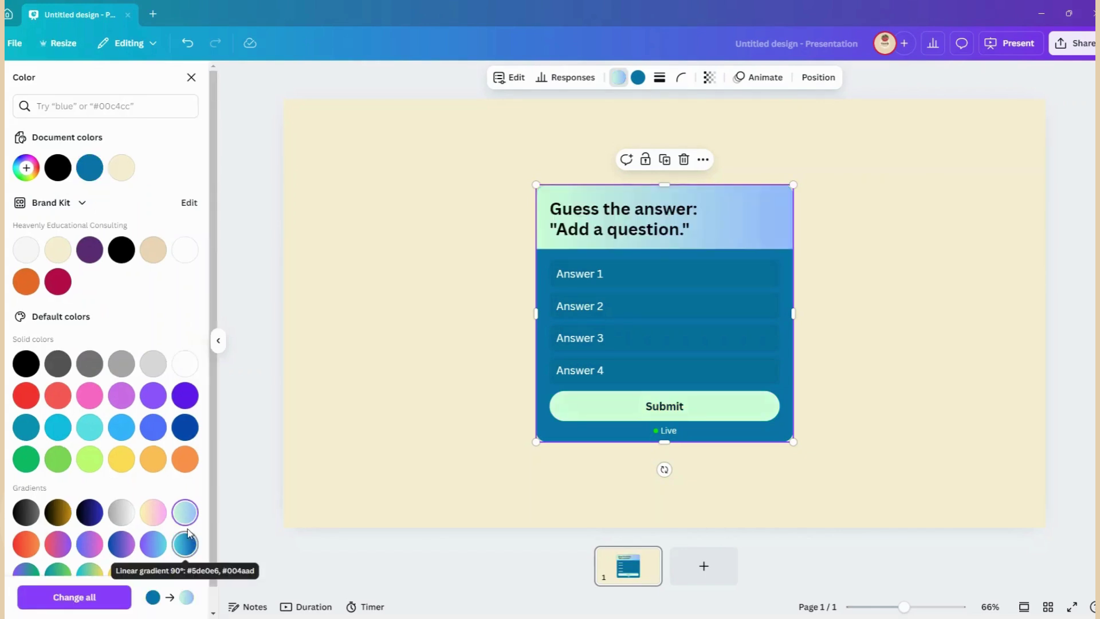
left_click(192, 540)
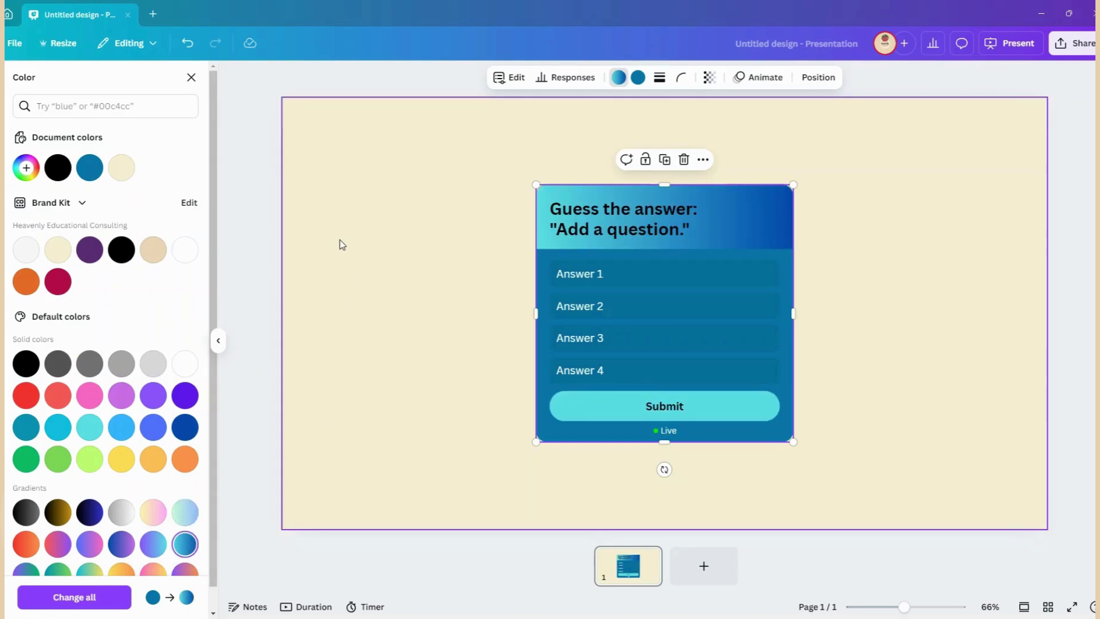
left_click(482, 279)
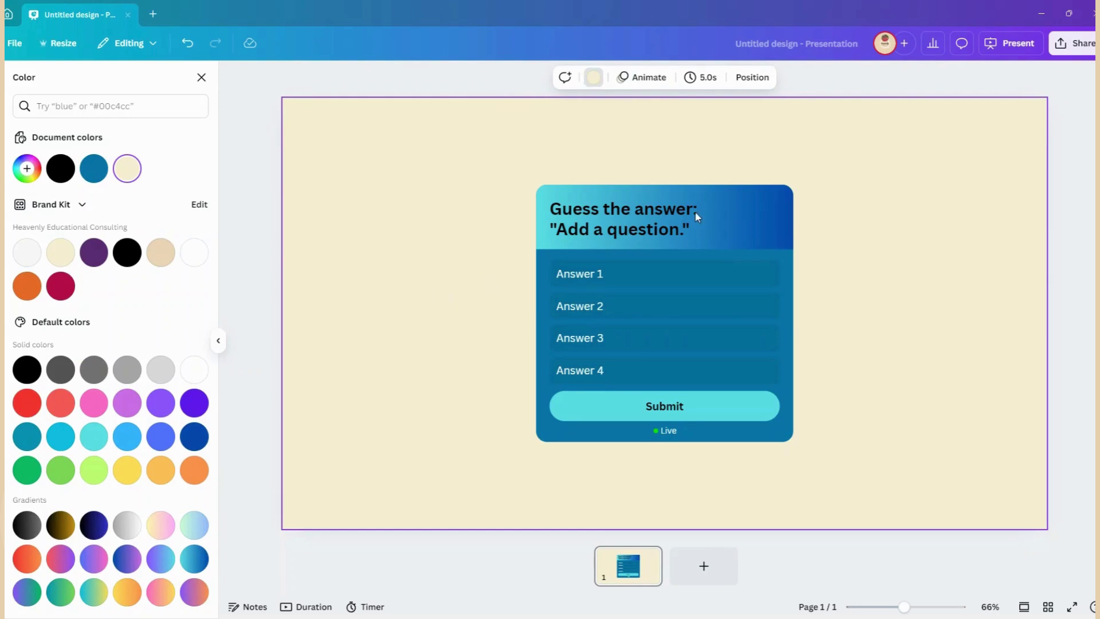
Open the quiz's content for editing and switch its header off and back on
left_click(718, 231)
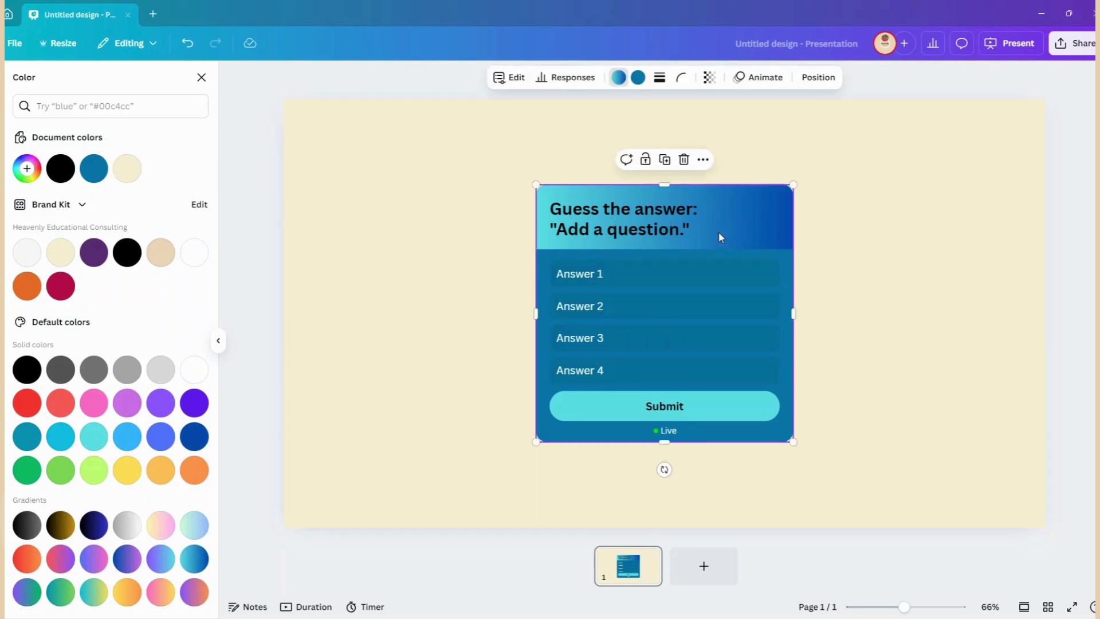
left_click(718, 228)
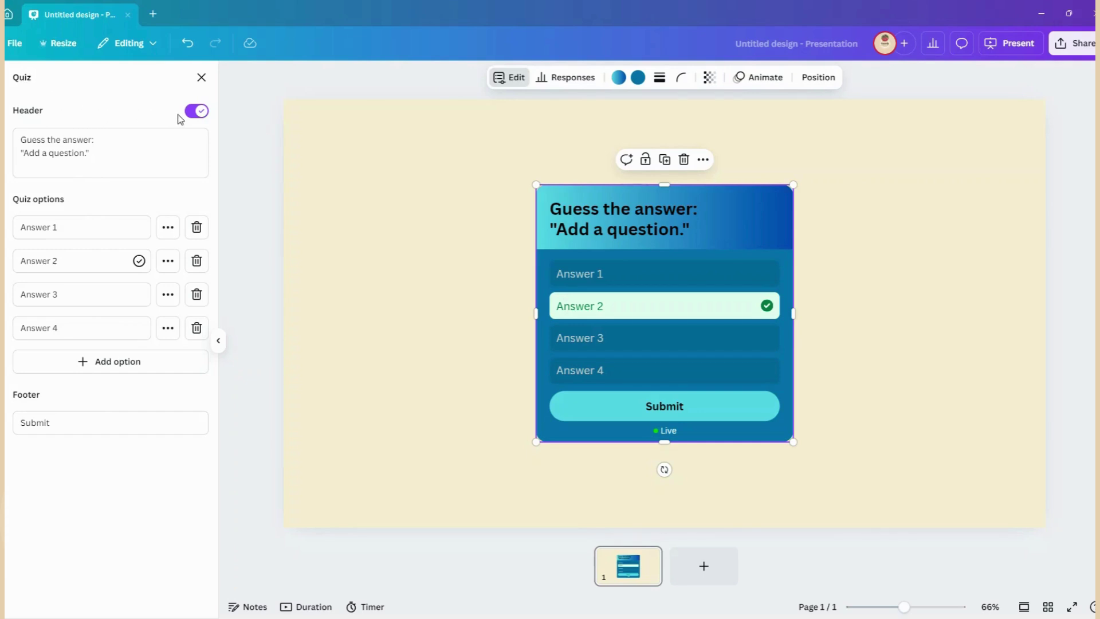
left_click(197, 112)
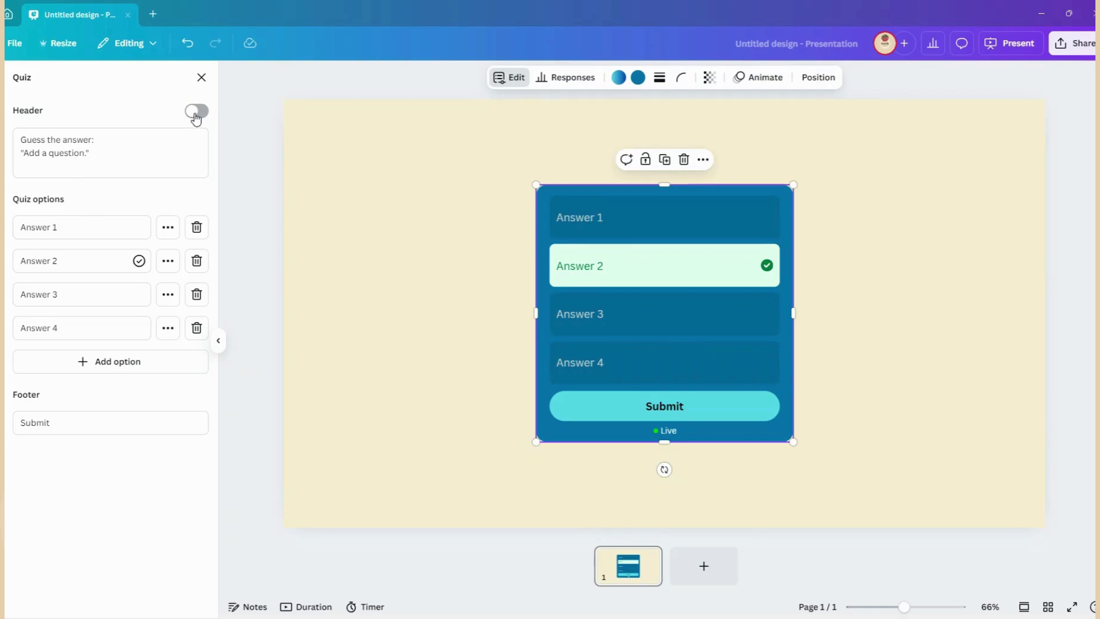
left_click(197, 112)
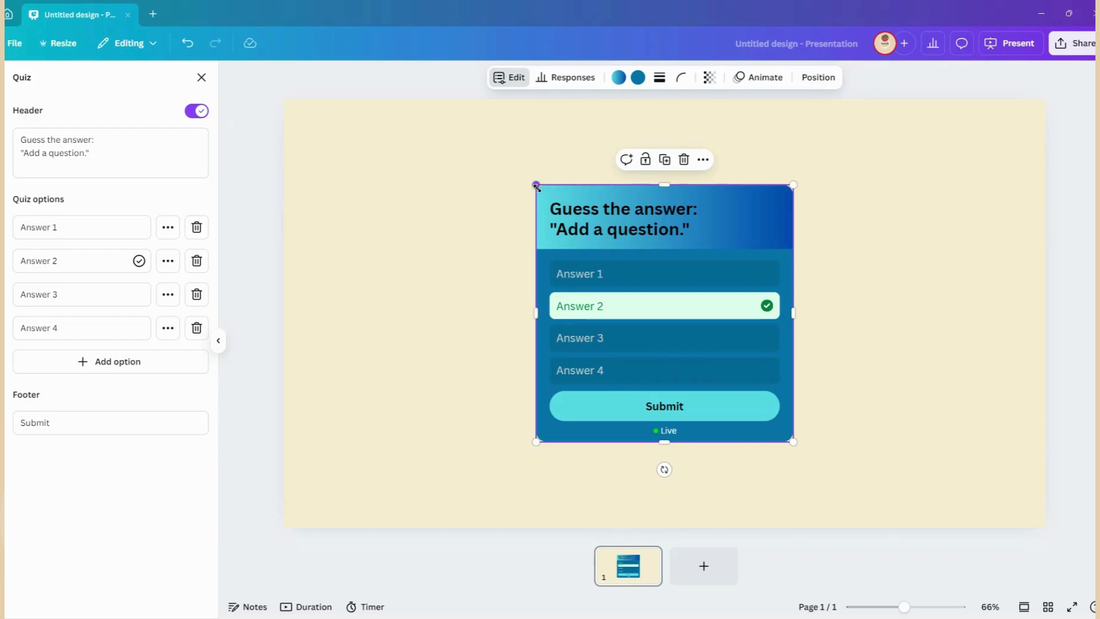
Enlarge the quiz card in height and width to about 1,015 by 870
left_click_drag(536, 186, 458, 165)
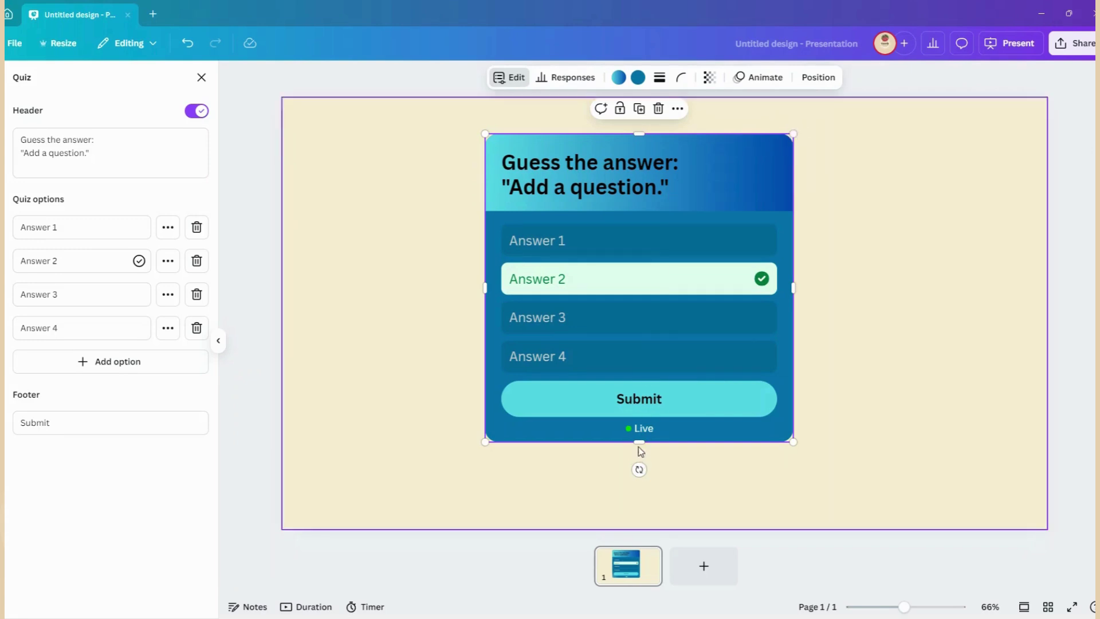
left_click_drag(641, 445, 644, 476)
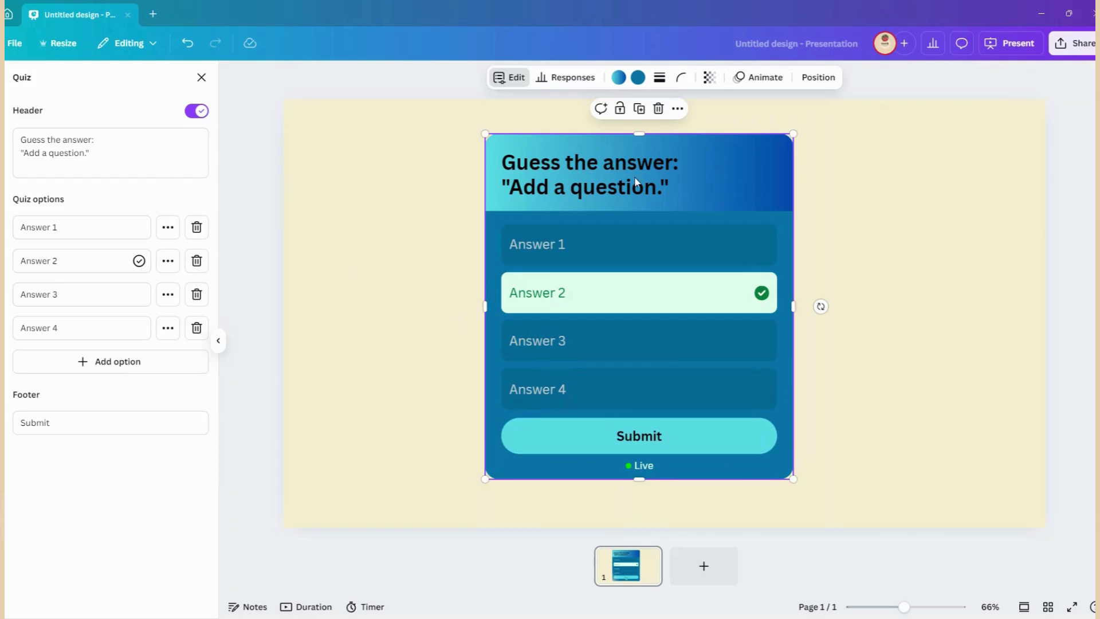
left_click_drag(483, 304, 430, 302)
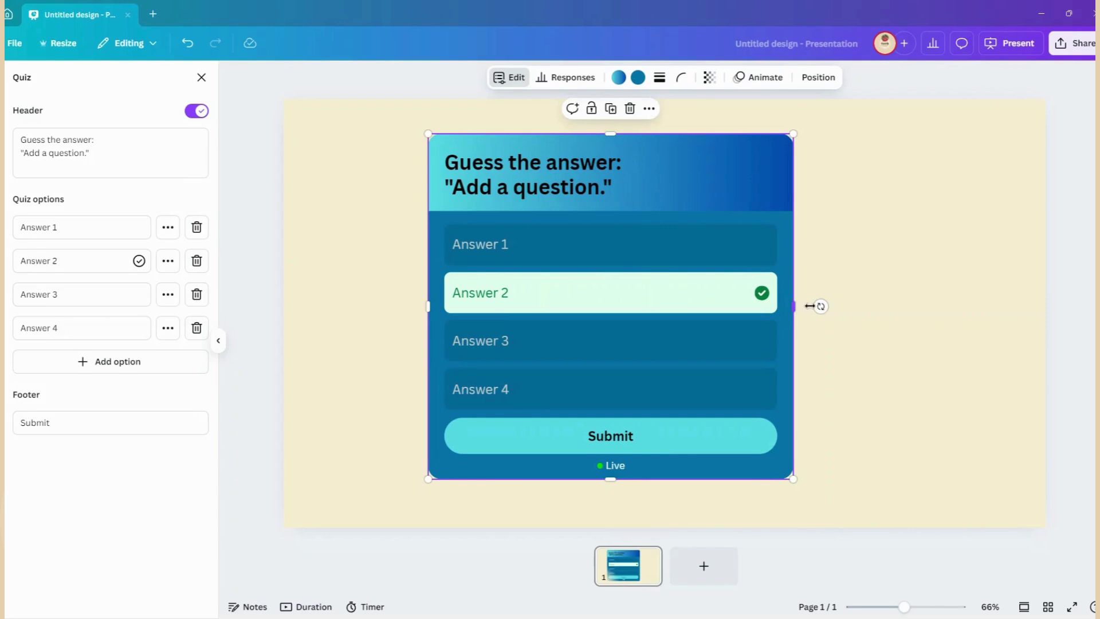
left_click_drag(811, 305, 832, 307)
left_click_drag(636, 202, 633, 201)
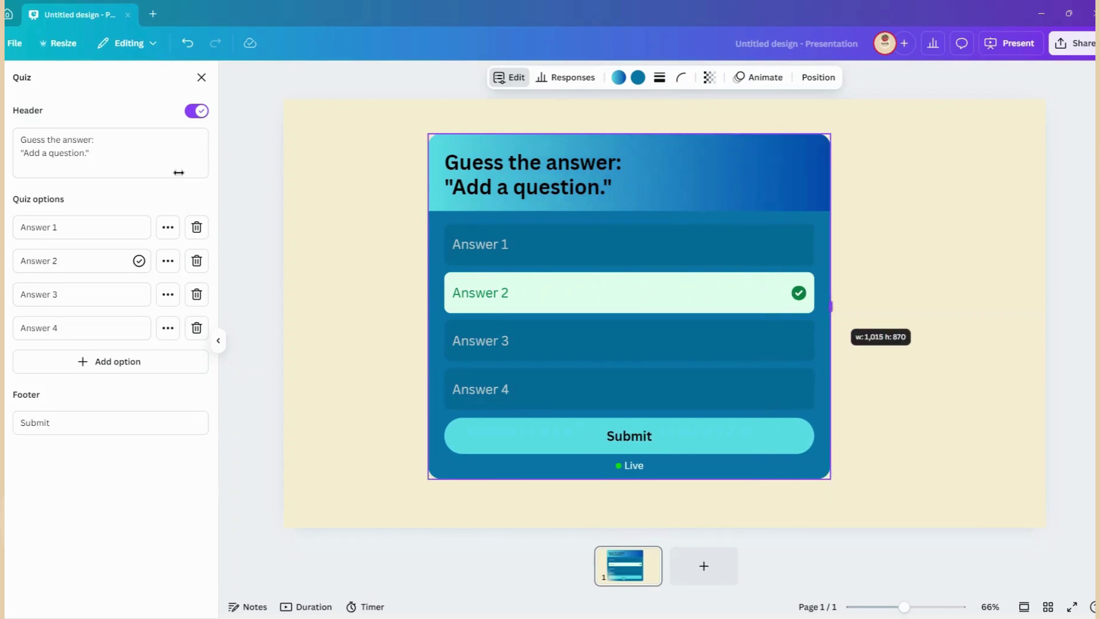
Set the header to "Your friends have a bag with 24 grapes. How many grapes will you get if you can have ¼ of them"
left_click_drag(98, 157, 18, 140)
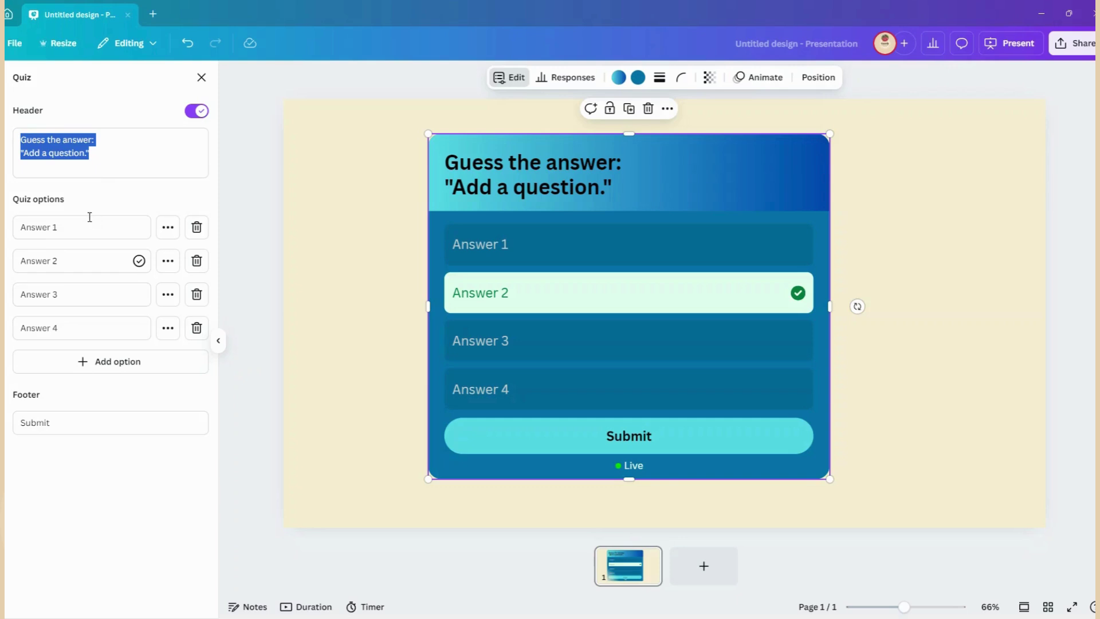
type("Your friends have a bag with 24 grapes. How many grapes will you get if you can have ¼ of them Which of these statements is incorrect?")
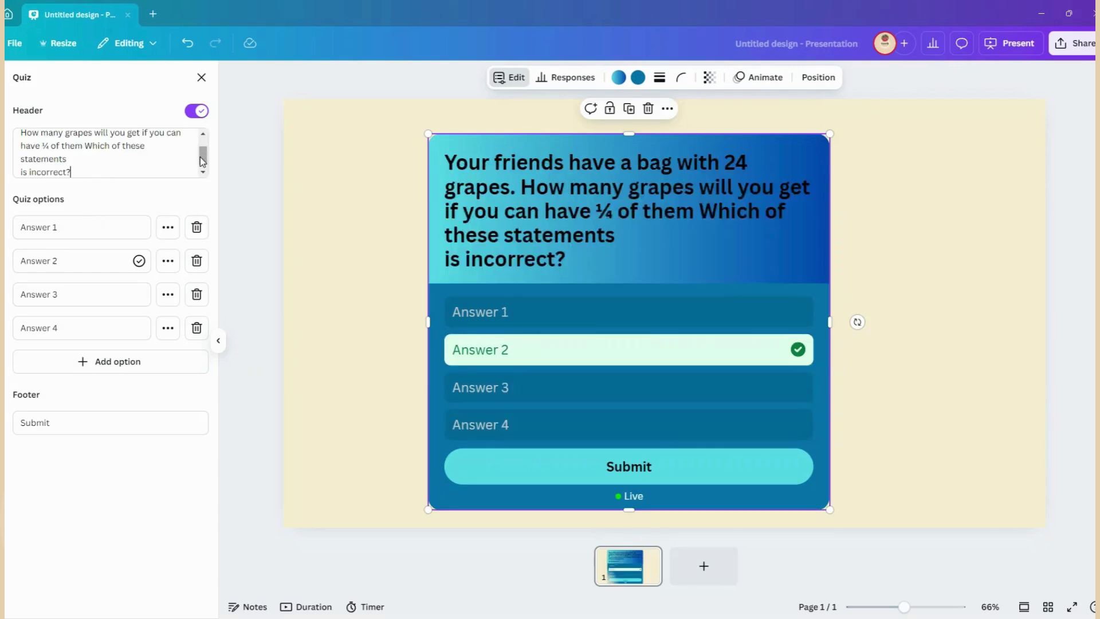
scroll(51, 161, "up", 2)
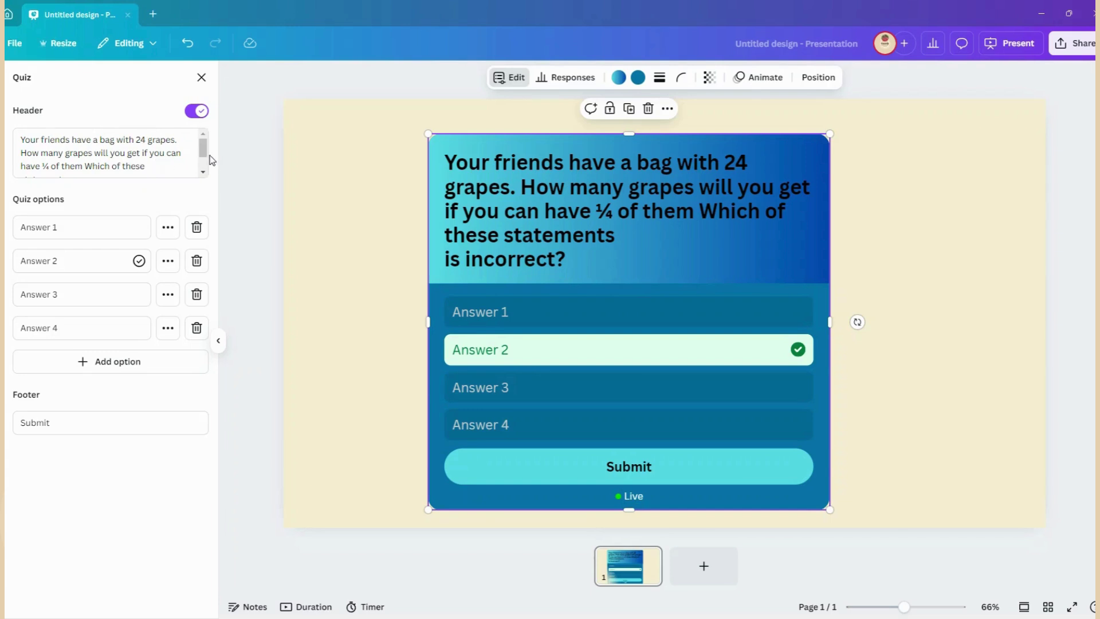
mouse_move(203, 147)
left_mouse_down()
mouse_move(205, 166)
mouse_move(198, 150)
left_mouse_up()
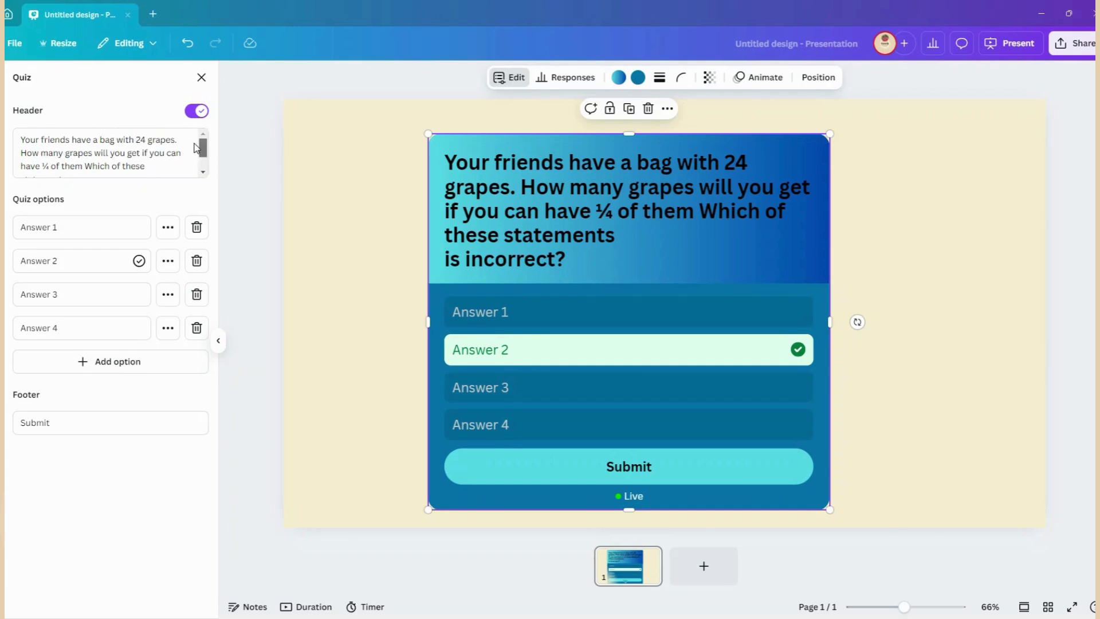